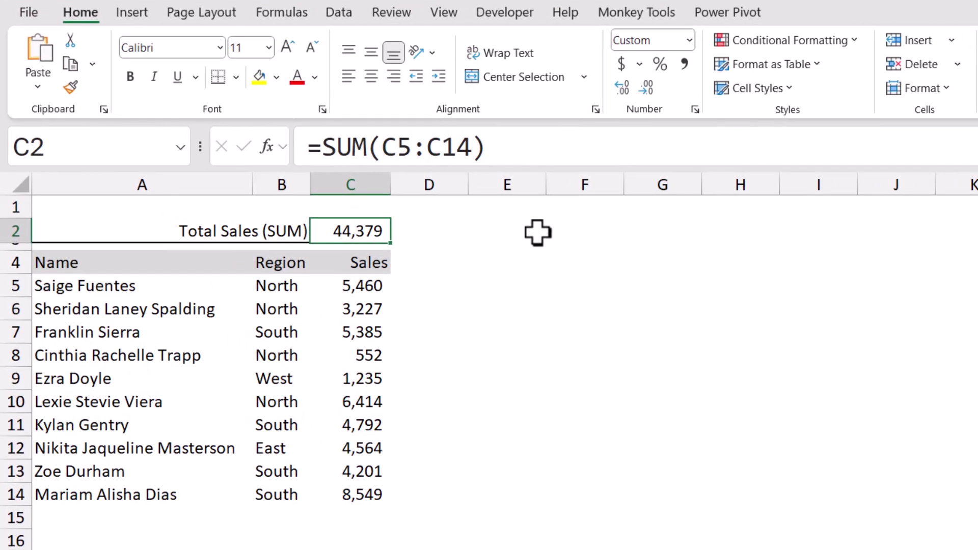
Inspect the =SUM(C5:C14) total in C2, then select rows 6 through 13 of the list
{"action": "left_click", "coordinate": [503, 145]}
{"action": "key", "text": "Escape"}
{"action": "left_click_drag", "start_coordinate": [13, 308], "coordinate": [13, 468]}
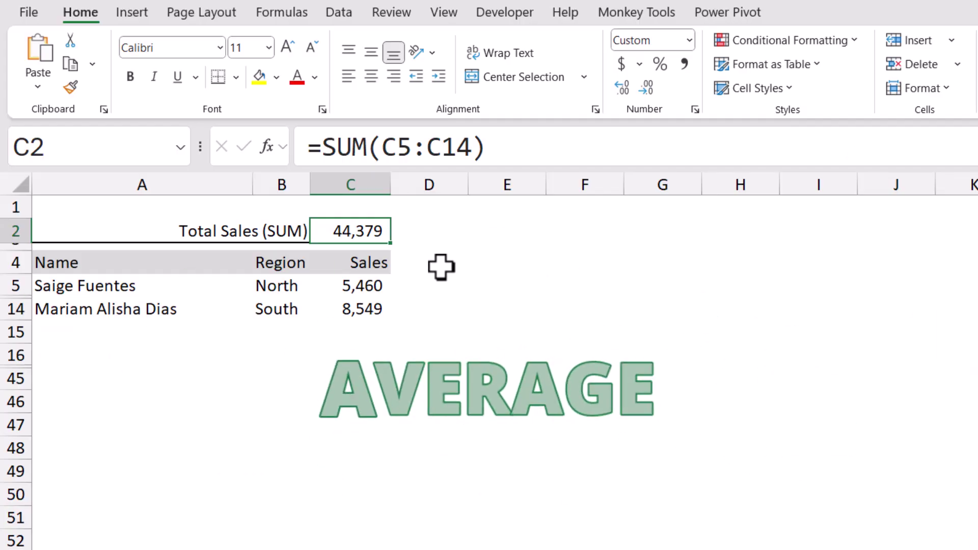
Unhide rows 5–14 and inspect the range behind the SUBTOTAL total
{"action": "left_click_drag", "start_coordinate": [15, 285], "coordinate": [15, 310]}
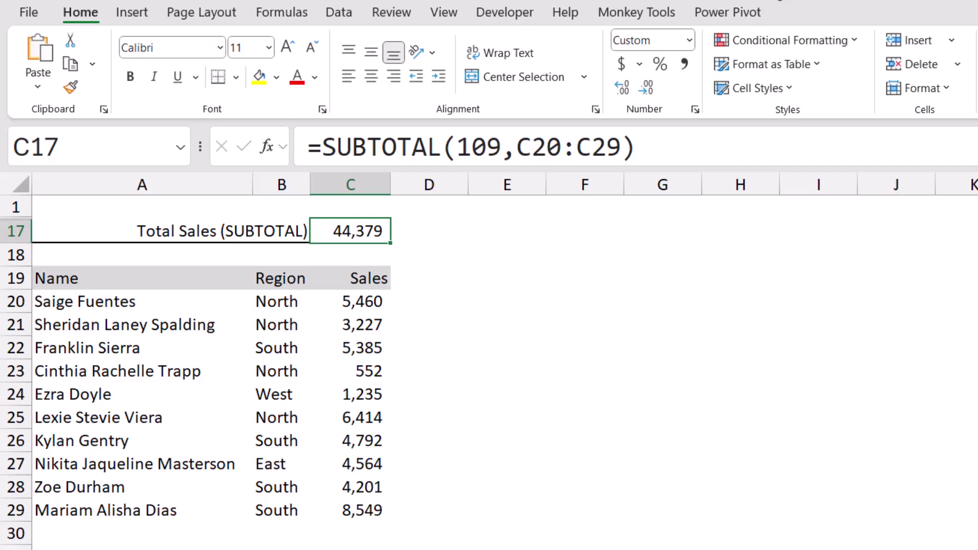
{"action": "left_click", "coordinate": [655, 147]}
{"action": "key", "text": "ctrl+Return"}
Hide rows 21–28 of the SUBTOTAL list, then undo to bring them back
{"action": "left_click_drag", "start_coordinate": [15, 325], "coordinate": [12, 484]}
{"action": "right_click", "coordinate": [251, 392]}
{"action": "left_click", "coordinate": [296, 319]}
{"action": "left_click", "coordinate": [350, 230]}
{"action": "key", "text": "ctrl+z"}
Enter #N/A in C25 so the SUBTOTAL total becomes #N/A
{"action": "left_click", "coordinate": [369, 417]}
{"action": "type", "text": "#N/A"}
{"action": "key", "text": "ctrl+Return"}
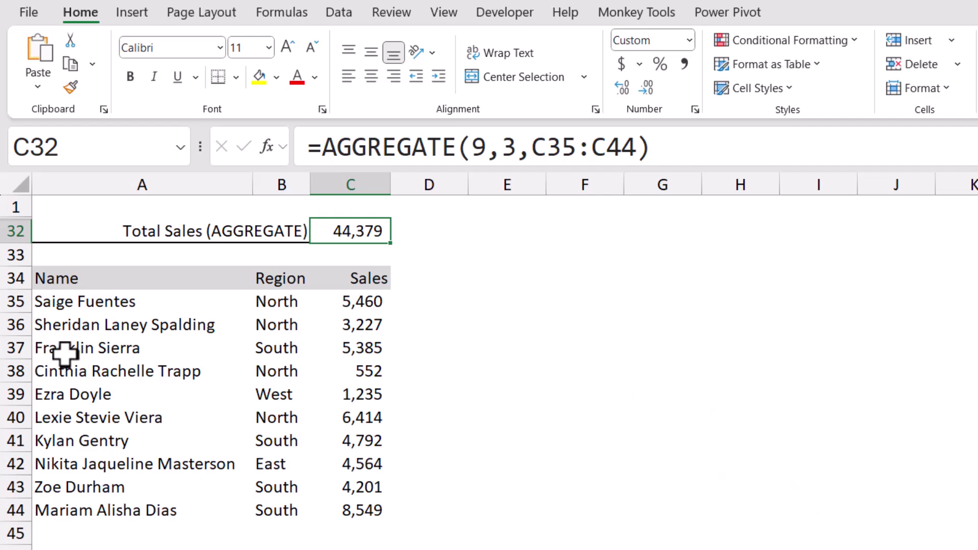
Hide rows 36 through 43 of the AGGREGATE list
{"action": "left_click_drag", "start_coordinate": [11, 325], "coordinate": [17, 479]}
{"action": "right_click", "coordinate": [122, 405]}
{"action": "left_click", "coordinate": [185, 334]}
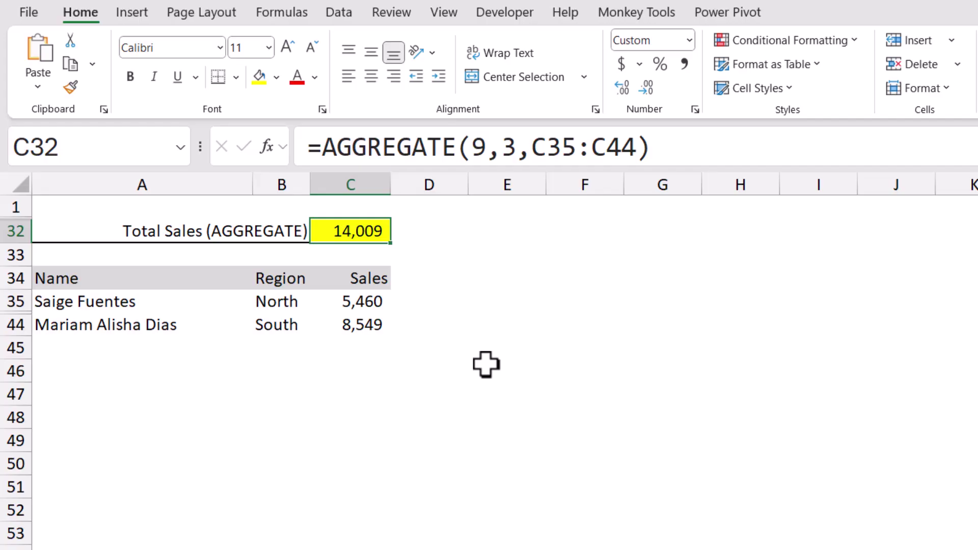
Enter #N/A in C35, leaving the AGGREGATE total at 8,549
{"action": "key", "text": "Down"}
{"action": "key", "text": "Down"}
{"action": "key", "text": "Down"}
{"action": "type", "text": "#N/A"}
{"action": "key", "text": "Up"}
{"action": "key", "text": "Up"}
{"action": "key", "text": "Up"}
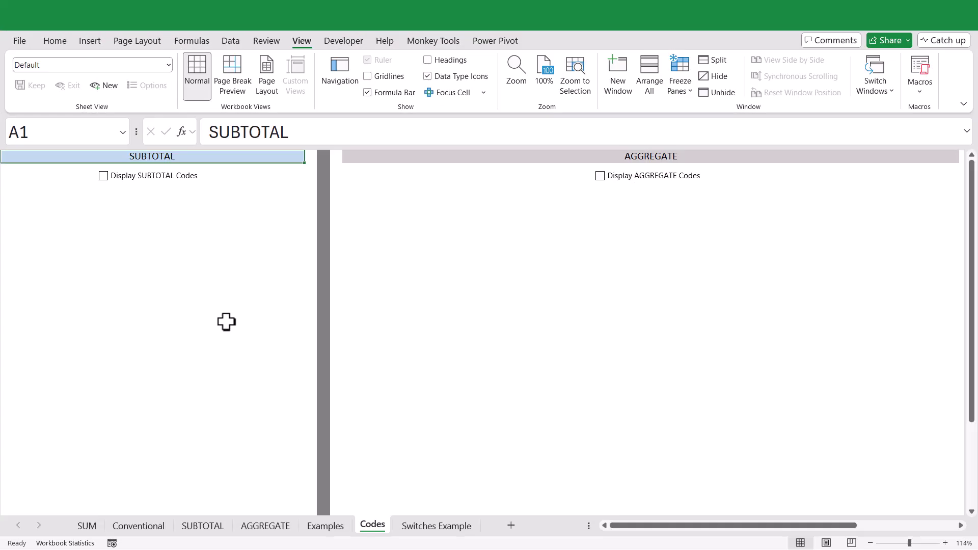
Tick Display SUBTOTAL Codes to reveal codes 1–11 and 101–111
{"action": "left_click", "coordinate": [103, 175]}
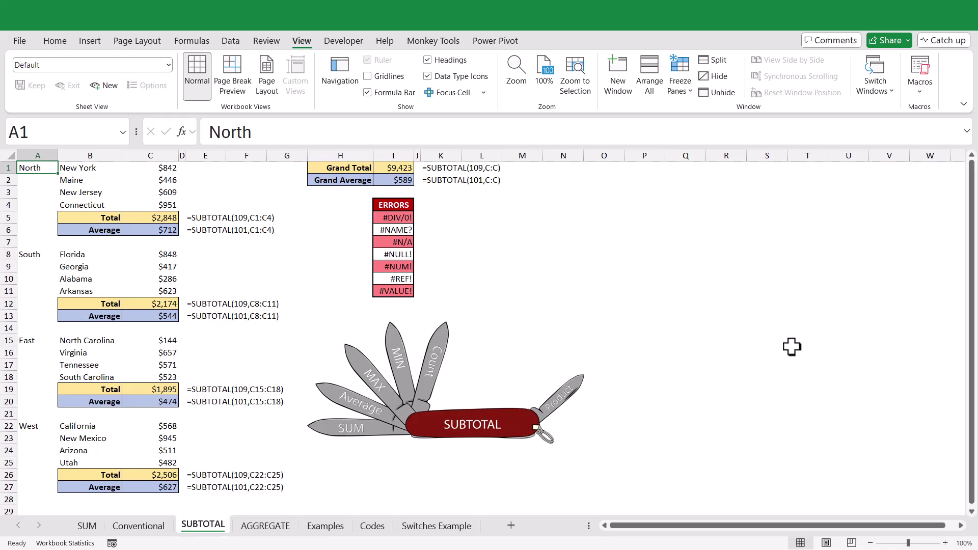
Review the formulas behind the North, South and East totals and the North average
{"action": "left_click", "coordinate": [140, 218]}
{"action": "left_click", "coordinate": [144, 303]}
{"action": "left_click", "coordinate": [146, 389]}
{"action": "left_click", "coordinate": [143, 219]}
{"action": "left_click", "coordinate": [146, 230]}
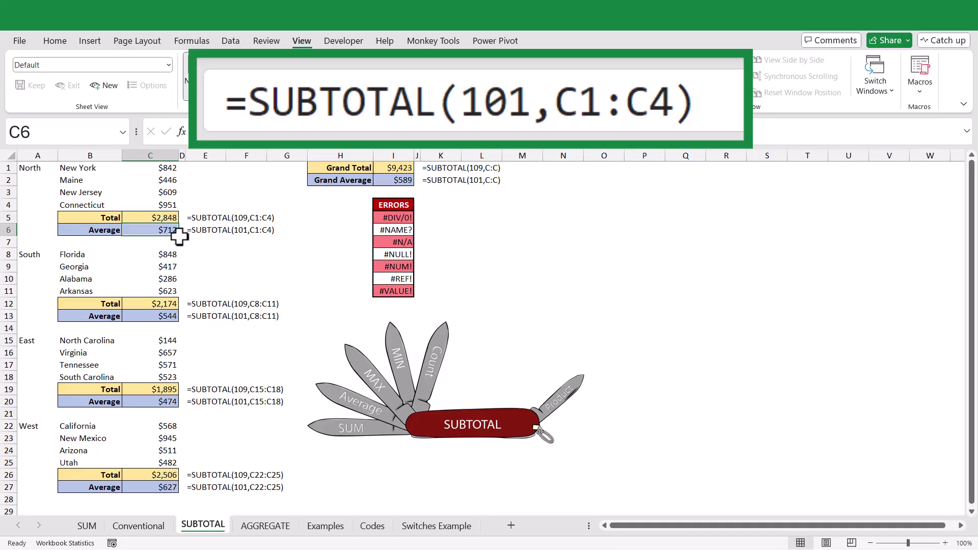
Examine the Grand Total and Grand Average formulas in I1:I2, noting C:C spans column C
{"action": "left_click", "coordinate": [408, 167]}
{"action": "left_click", "coordinate": [406, 181]}
{"action": "key", "text": "F2"}
{"action": "key", "text": "Left"}
{"action": "key", "text": "shift+Left"}
{"action": "key", "text": "shift+Left"}
{"action": "key", "text": "shift+Left"}
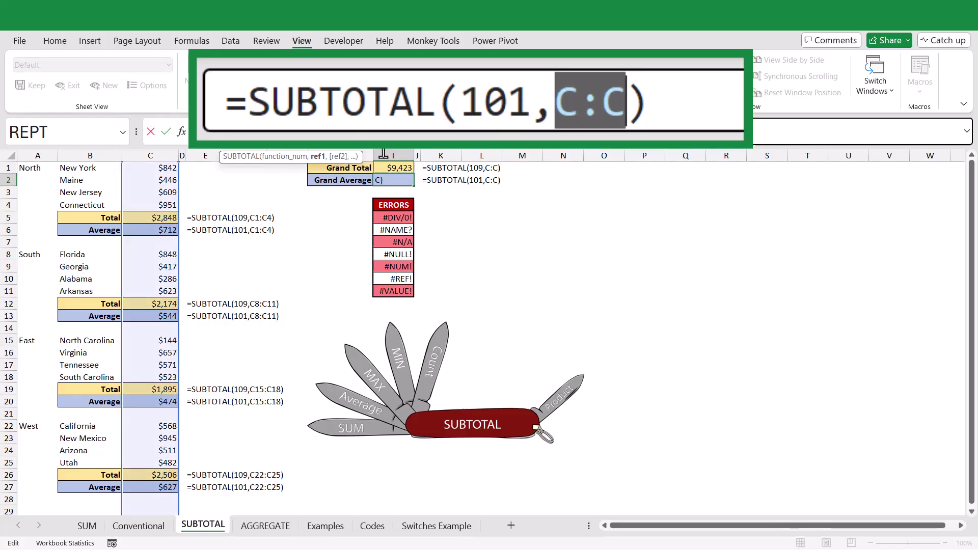
{"action": "key", "text": "Escape"}
{"action": "left_click", "coordinate": [149, 155]}
{"action": "left_click", "coordinate": [405, 169]}
Select the state sales C1:C4, C8:C11, C15:C18 and C22:C25, totalling $9,423
{"action": "left_click_drag", "start_coordinate": [145, 169], "coordinate": [153, 204]}
{"action": "left_click_drag", "start_coordinate": [151, 260], "coordinate": [155, 291]}
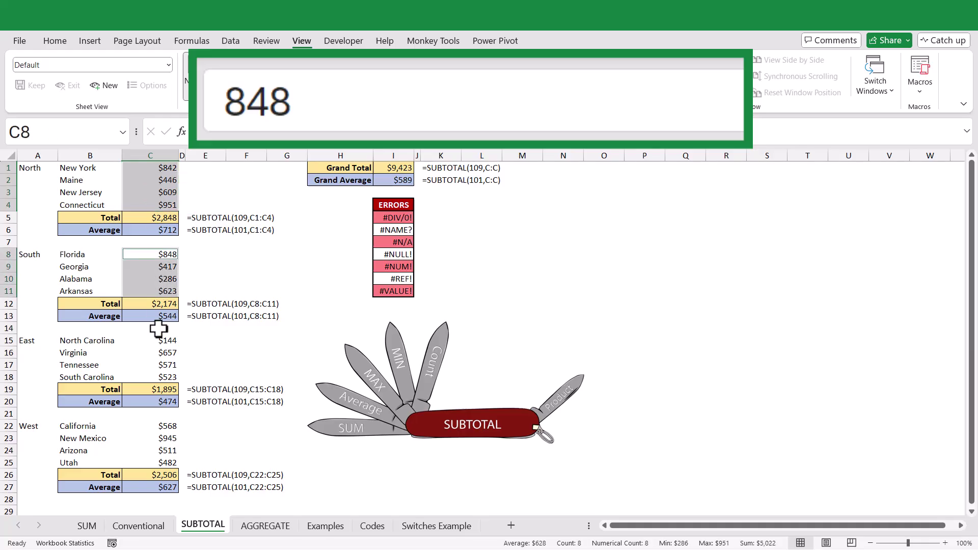
{"action": "left_click_drag", "start_coordinate": [153, 341], "coordinate": [156, 378]}
{"action": "left_click_drag", "start_coordinate": [153, 426], "coordinate": [155, 463]}
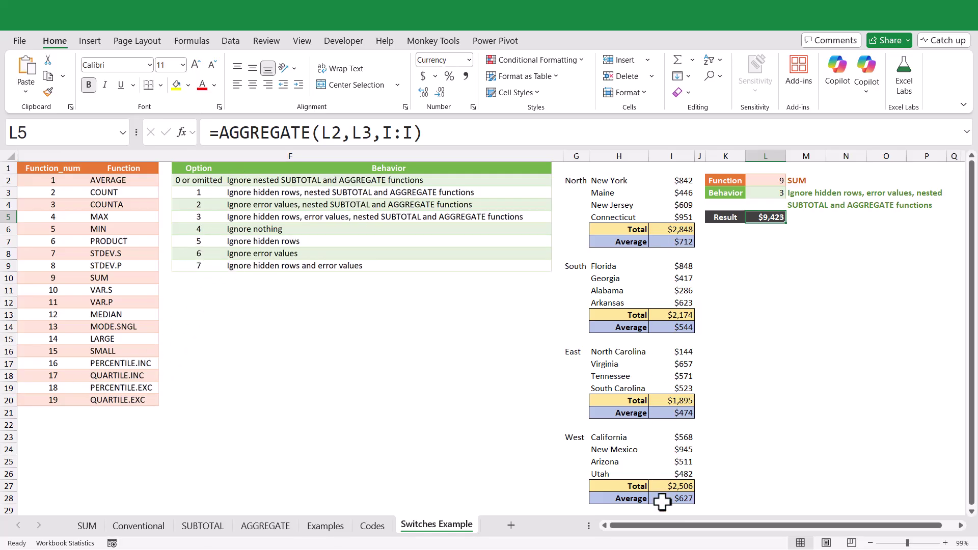
Review the AGGREGATE formulas in I6, I7, I13, I14 and the Result formula in L5
{"action": "left_click", "coordinate": [673, 230]}
{"action": "left_click", "coordinate": [671, 242]}
{"action": "left_click", "coordinate": [666, 316]}
{"action": "left_click", "coordinate": [665, 329]}
{"action": "left_click", "coordinate": [767, 218]}
{"action": "left_click", "coordinate": [494, 133]}
Set the function number in L2 to 9 (SUM) and try Behavior 4
{"action": "left_click", "coordinate": [770, 180]}
{"action": "left_click", "coordinate": [791, 181]}
{"action": "left_click", "coordinate": [769, 224]}
{"action": "left_click", "coordinate": [772, 192]}
{"action": "left_click", "coordinate": [790, 191]}
{"action": "left_click", "coordinate": [760, 249]}
Compare against the North sales I2:I7 and set Behavior back to 0
{"action": "left_click_drag", "start_coordinate": [682, 181], "coordinate": [683, 498]}
{"action": "left_click", "coordinate": [771, 193]}
{"action": "left_click", "coordinate": [791, 194]}
{"action": "left_click", "coordinate": [765, 207]}
{"action": "left_click", "coordinate": [765, 289]}
Hide rows 9–27 and set Behavior to 5, dropping the Result to $6,408
{"action": "left_click_drag", "start_coordinate": [9, 266], "coordinate": [27, 488]}
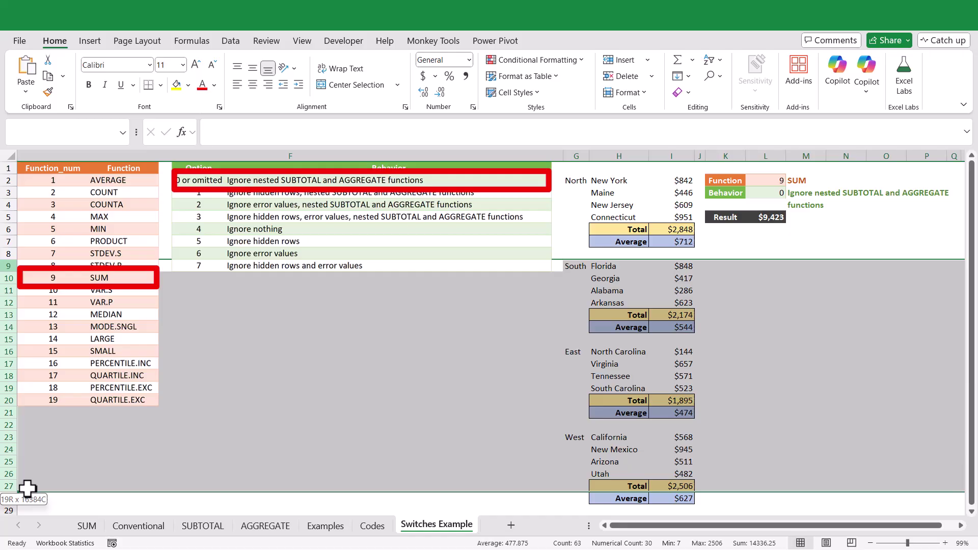
{"action": "right_click", "coordinate": [782, 324]}
{"action": "left_click", "coordinate": [810, 281]}
{"action": "left_click", "coordinate": [766, 217]}
{"action": "left_click", "coordinate": [775, 194]}
{"action": "left_click", "coordinate": [791, 192]}
{"action": "left_click", "coordinate": [780, 258]}
{"action": "left_click_drag", "start_coordinate": [671, 180], "coordinate": [671, 241]}
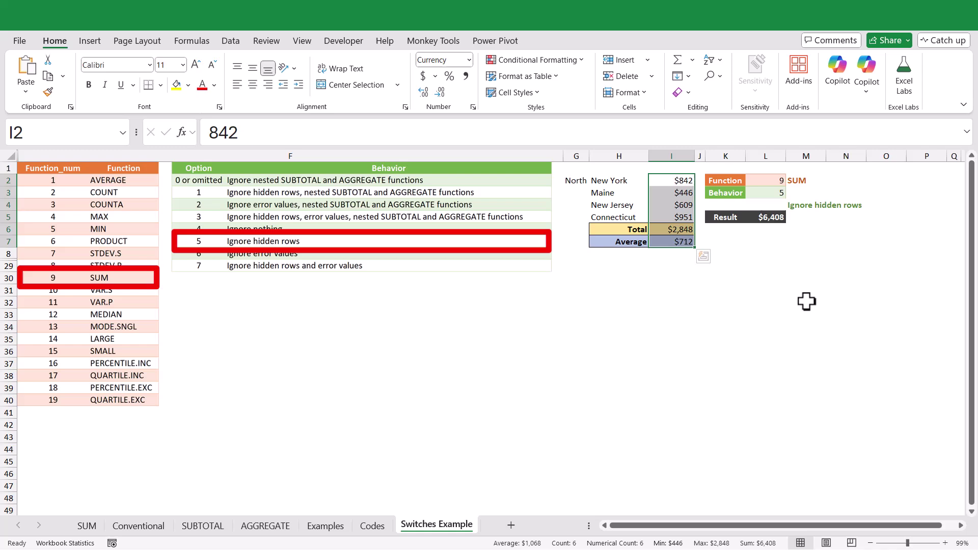
{"action": "left_click", "coordinate": [779, 193]}
{"action": "left_click", "coordinate": [791, 193]}
{"action": "left_click", "coordinate": [772, 216]}
{"action": "left_click_drag", "start_coordinate": [672, 180], "coordinate": [672, 218]}
{"action": "key", "text": "Down"}
{"action": "key", "text": "Down"}
{"action": "type", "text": "#N/A"}
{"action": "key", "text": "Return"}
{"action": "left_click", "coordinate": [766, 192]}
{"action": "left_click", "coordinate": [791, 193]}
{"action": "left_click", "coordinate": [770, 268]}
{"action": "left_click", "coordinate": [792, 193]}
{"action": "left_click", "coordinate": [778, 227]}
{"action": "left_click", "coordinate": [791, 193]}
{"action": "key", "text": "Down"}
{"action": "key", "text": "Down"}
{"action": "left_click_drag", "start_coordinate": [9, 253], "coordinate": [9, 273]}
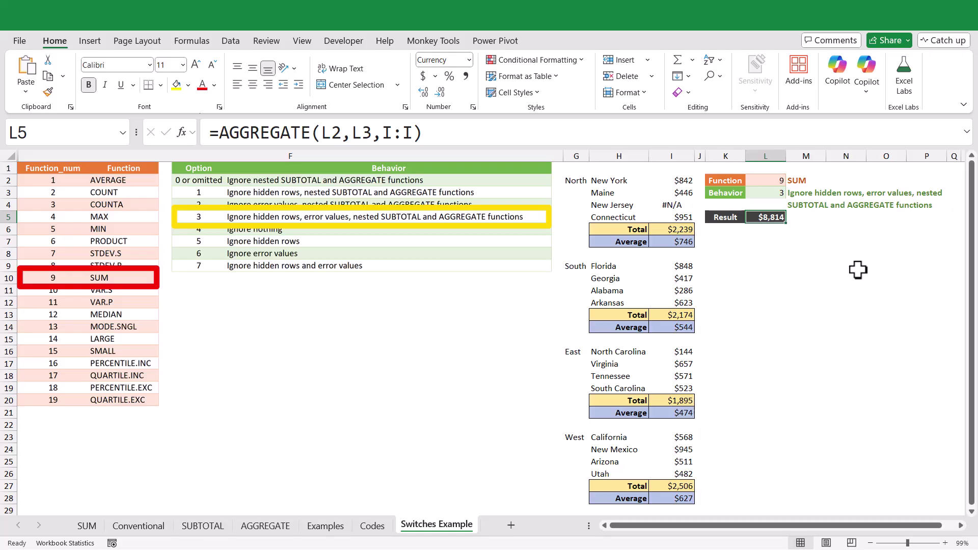
{"action": "left_click", "coordinate": [769, 180]}
{"action": "left_click", "coordinate": [790, 181]}
{"action": "scroll", "coordinate": [774, 202], "scroll_direction": "up", "scroll_amount": 1}
{"action": "left_click", "coordinate": [769, 192]}
{"action": "left_click", "coordinate": [812, 252]}
{"action": "left_click", "coordinate": [772, 194]}
{"action": "left_click", "coordinate": [792, 192]}
{"action": "left_click", "coordinate": [813, 274]}
{"action": "key", "text": "Up"}
{"action": "key", "text": "Up"}
{"action": "key", "text": "Up"}
{"action": "key", "text": "Up"}
{"action": "key", "text": "Up"}
{"action": "key", "text": "Left"}
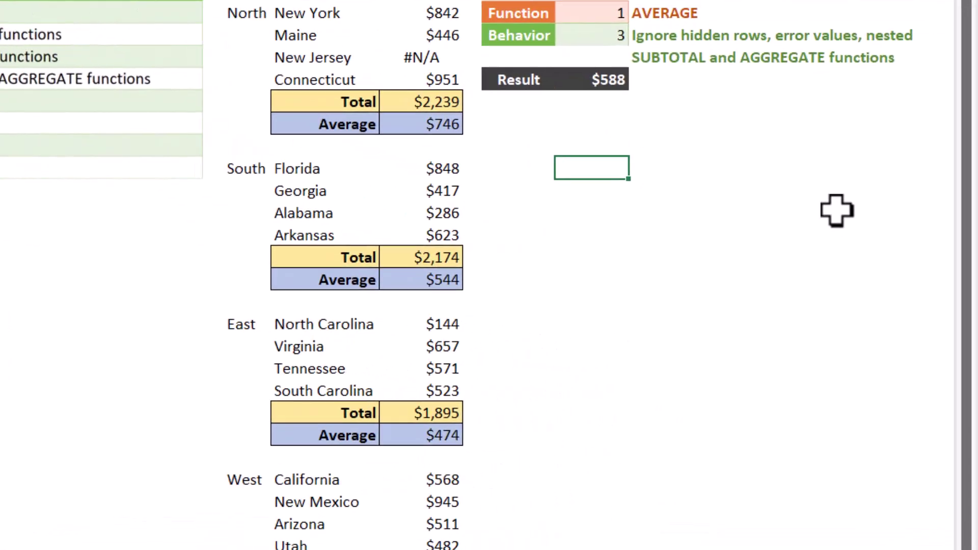
Build =AGGREGATE(9, in L9 via autocomplete, then move toward behaviour option 3
{"action": "type", "text": "=agg"}
{"action": "key", "text": "Tab"}
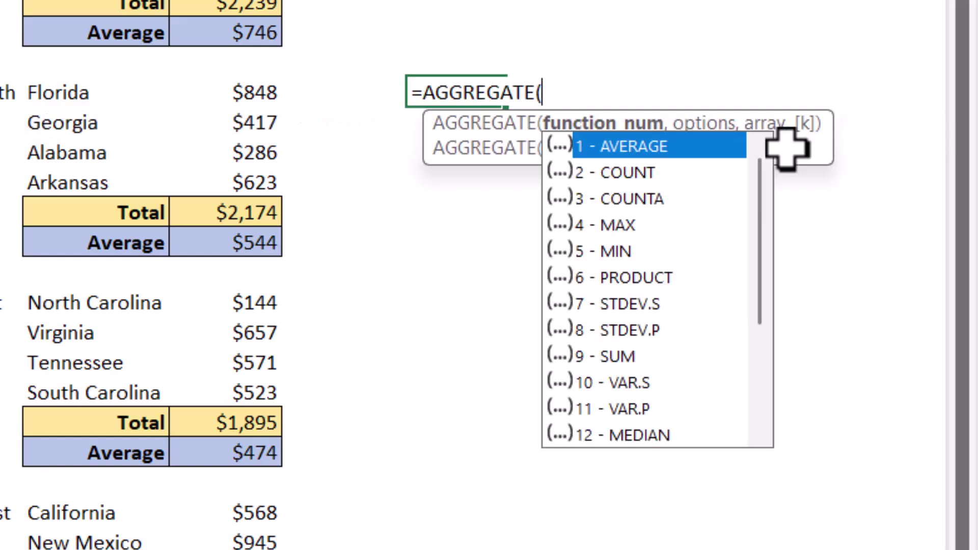
{"action": "left_click_drag", "start_coordinate": [767, 185], "coordinate": [595, 222]}
{"action": "left_click", "coordinate": [597, 222]}
{"action": "double_click", "coordinate": [597, 223]}
{"action": "type", "text": ","}
{"action": "key", "text": "Down"}
{"action": "key", "text": "Down"}
{"action": "key", "text": "Down"}
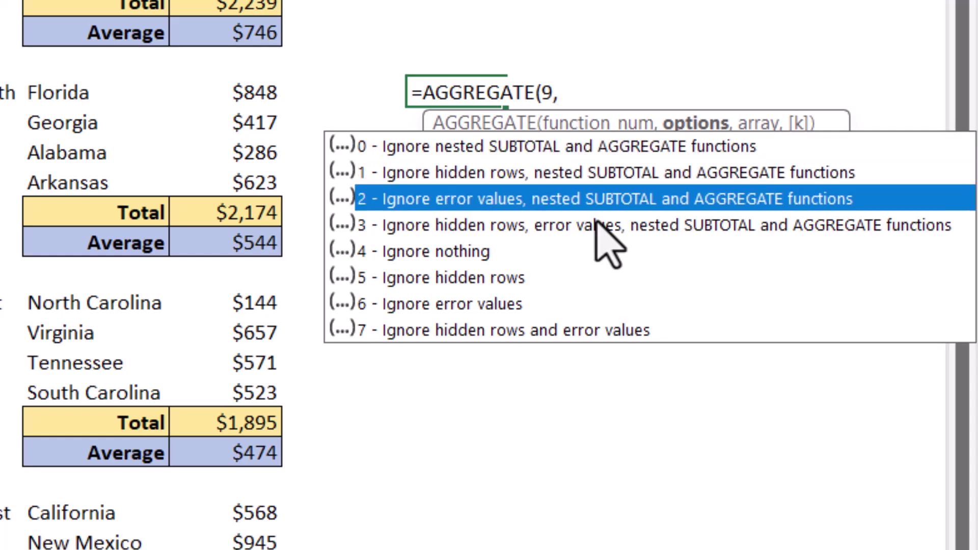